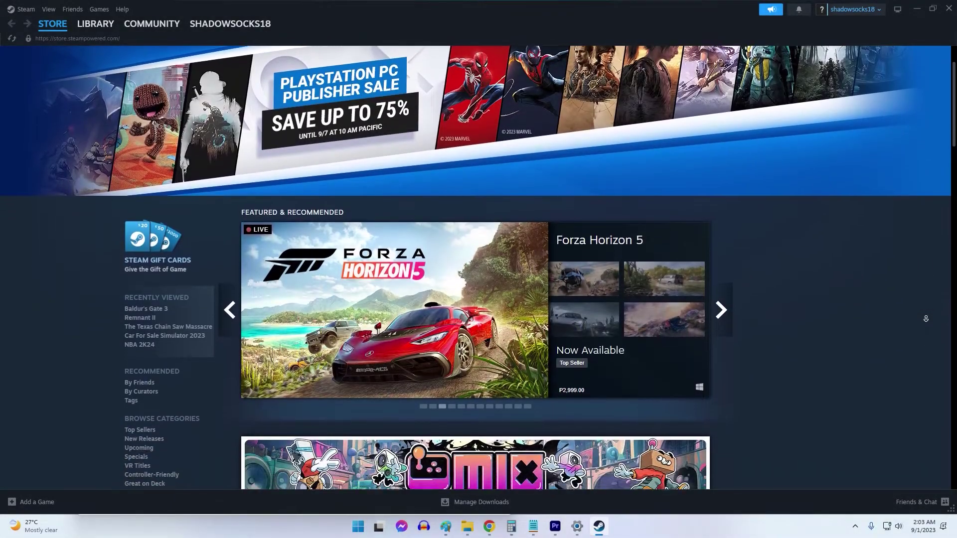
scroll(925, 319, down, 2)
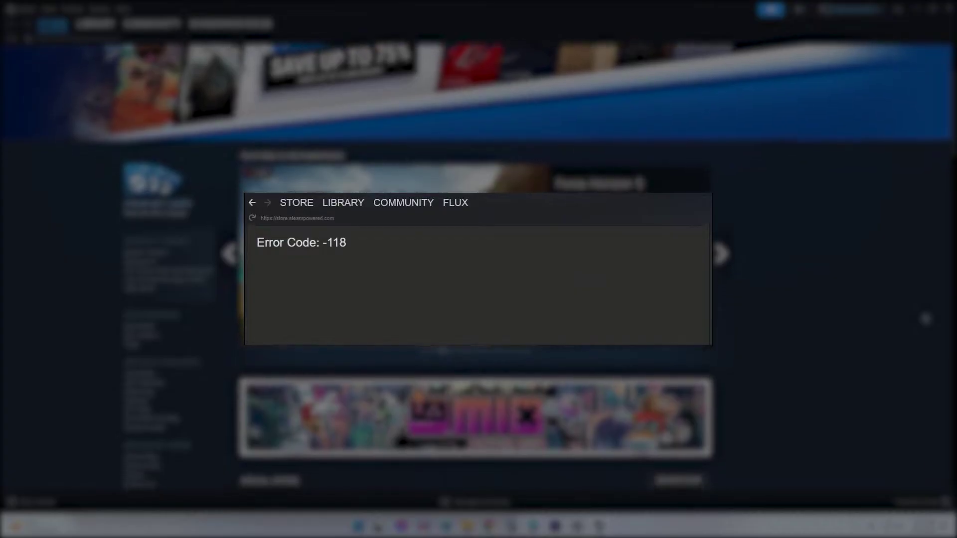
scroll(926, 319, down, 2)
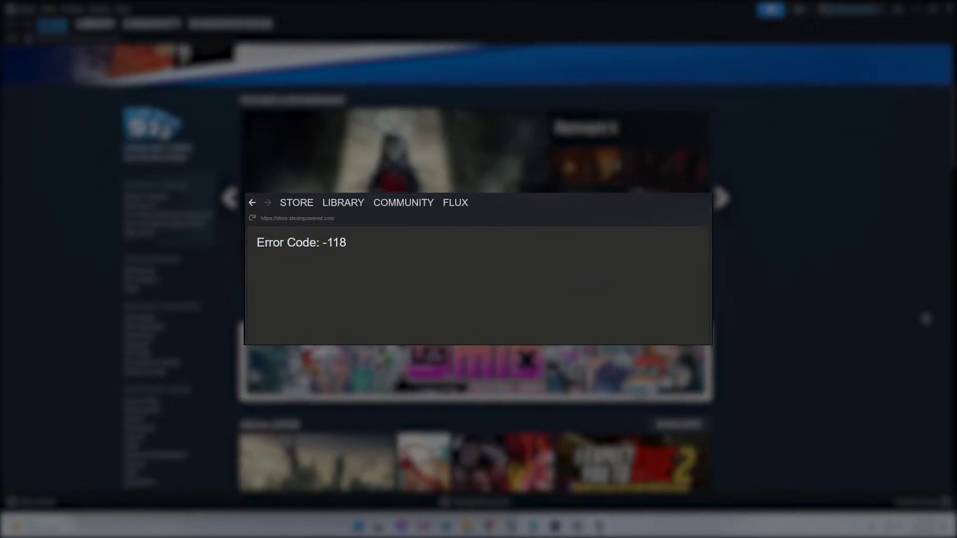
scroll(925, 319, down, 1)
scroll(926, 319, down, 1)
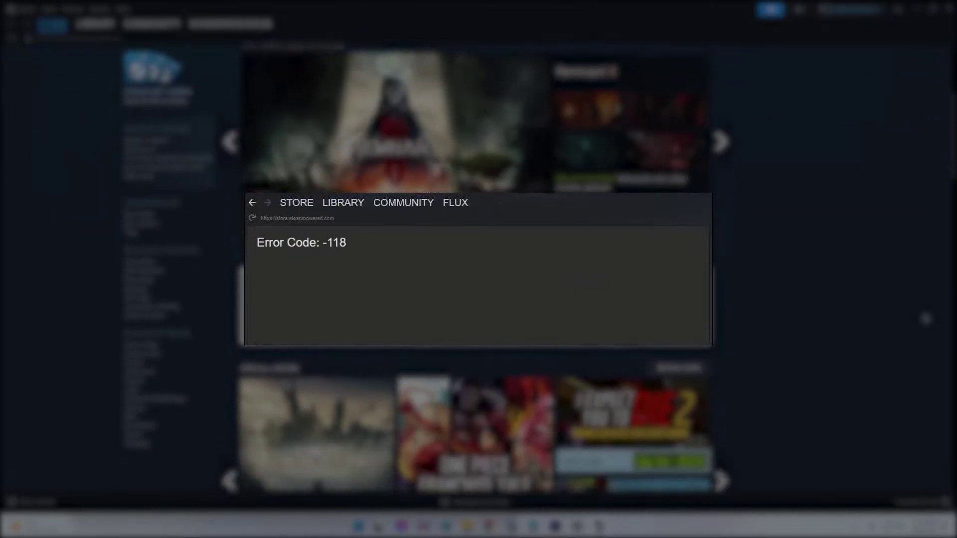
scroll(926, 318, down, 1)
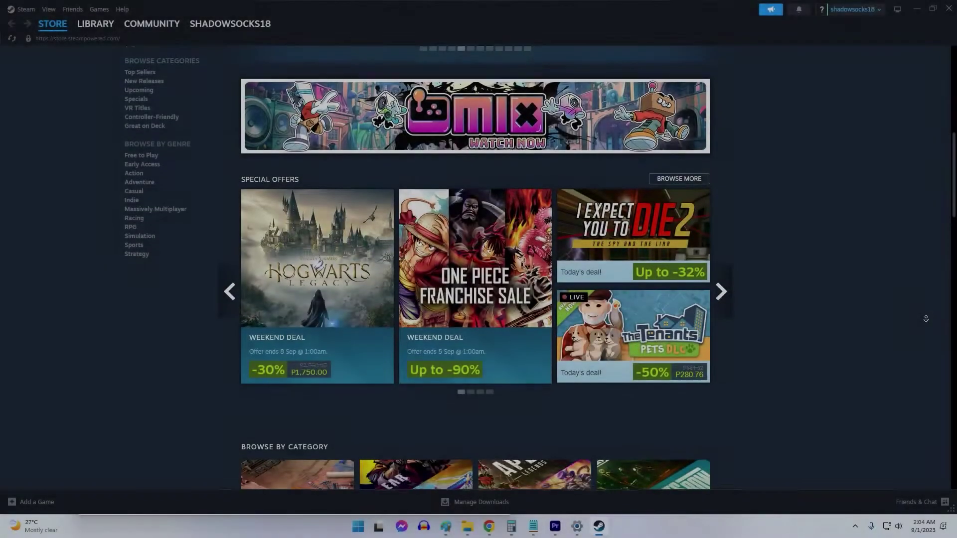
scroll(926, 318, down, 1)
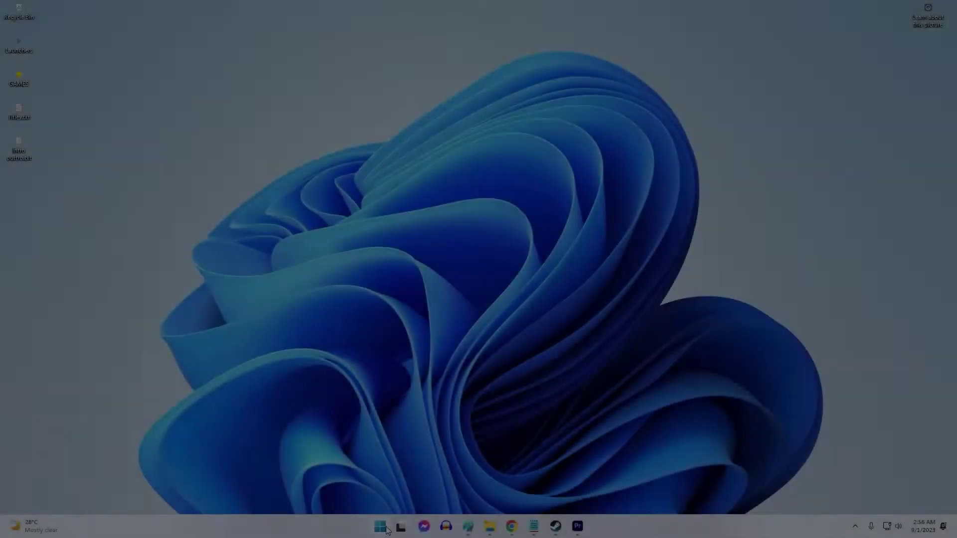
click(383, 527)
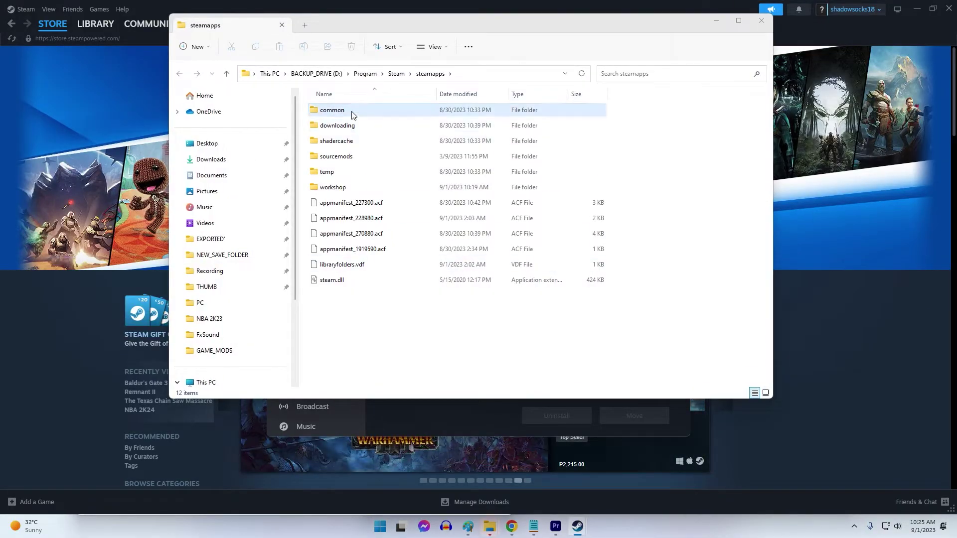
Step: Open the common folder inside steamapps and select all the items in it
double_click(352, 111)
drag(353, 208, 335, 126)
right_click(335, 113)
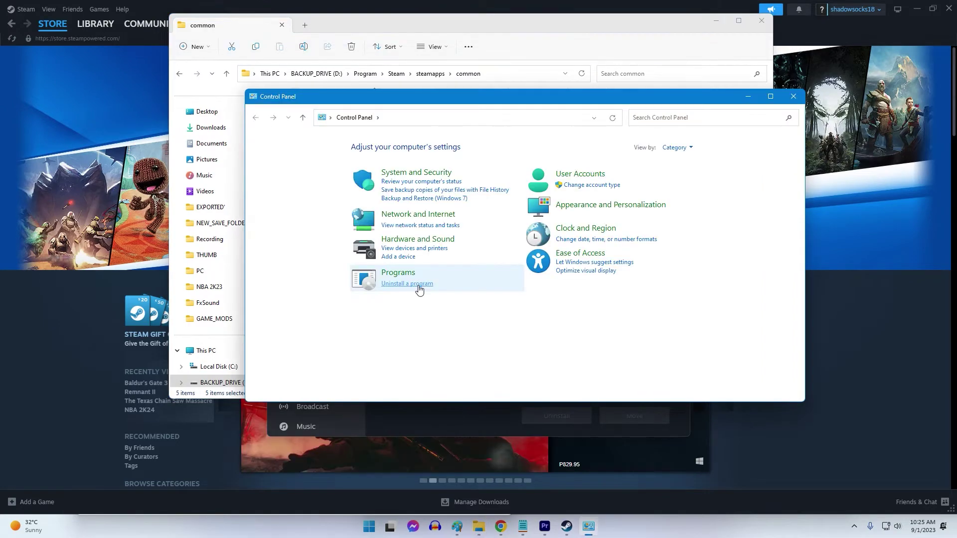
Step: Open the installed programs list from Control Panel and select Steam to uninstall it
click(419, 289)
click(396, 264)
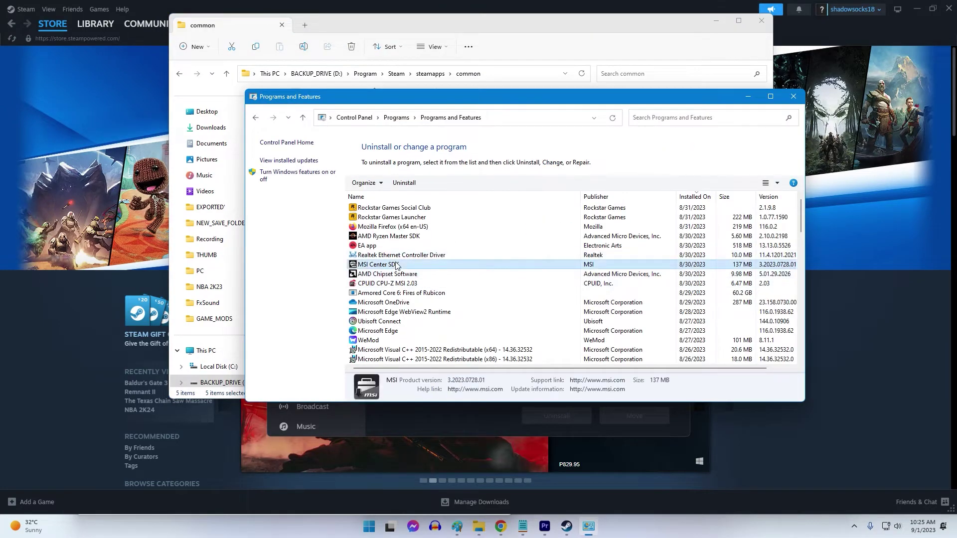
key(s)
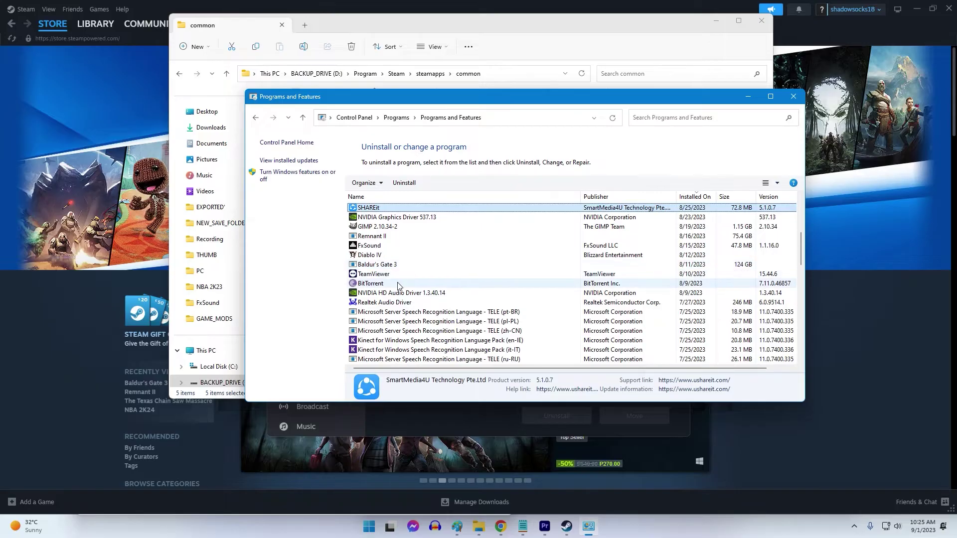
key(s)
key(s)
key(s)
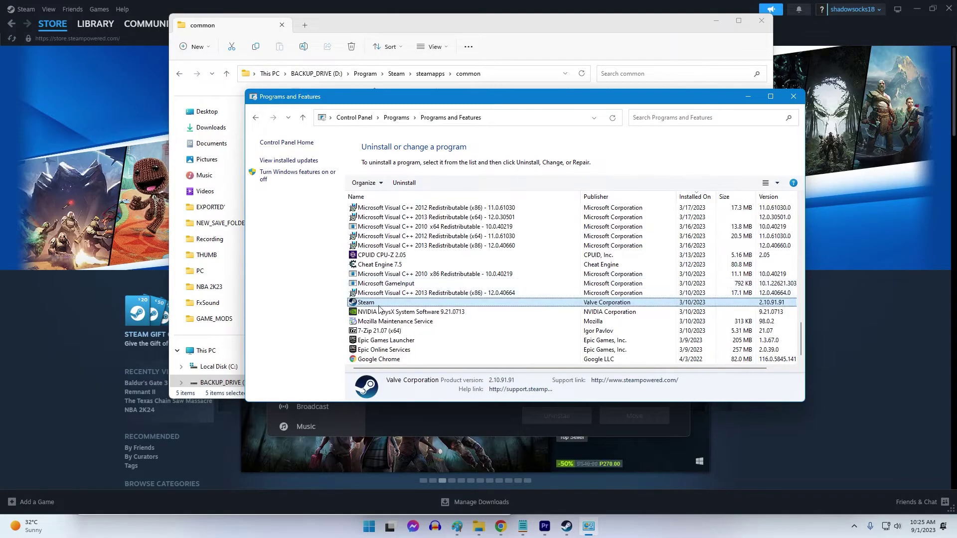
click(422, 311)
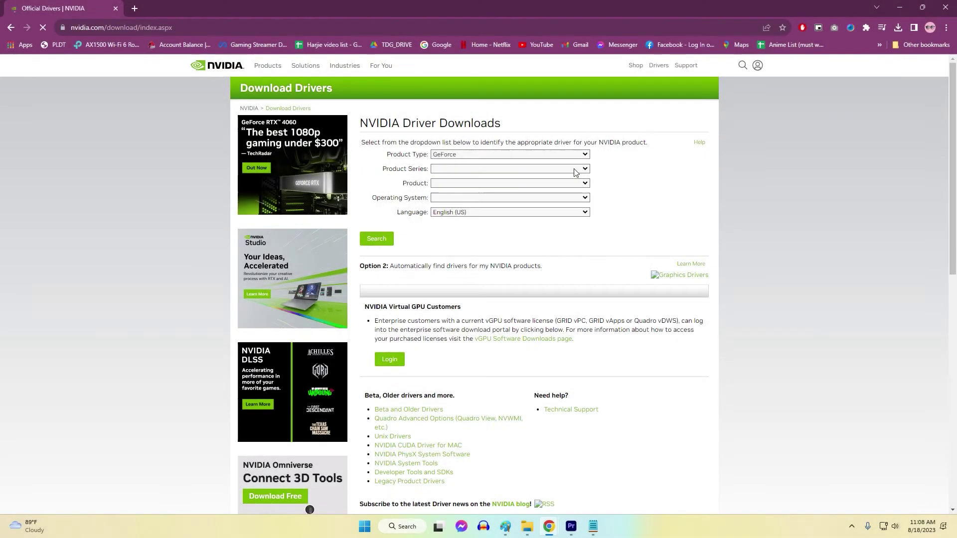
Step: Search NVIDIA's driver download page for the GeForce 10 Series GTX 1050 Ti Game Ready Driver for Windows 10 64-bit
click(583, 156)
click(548, 164)
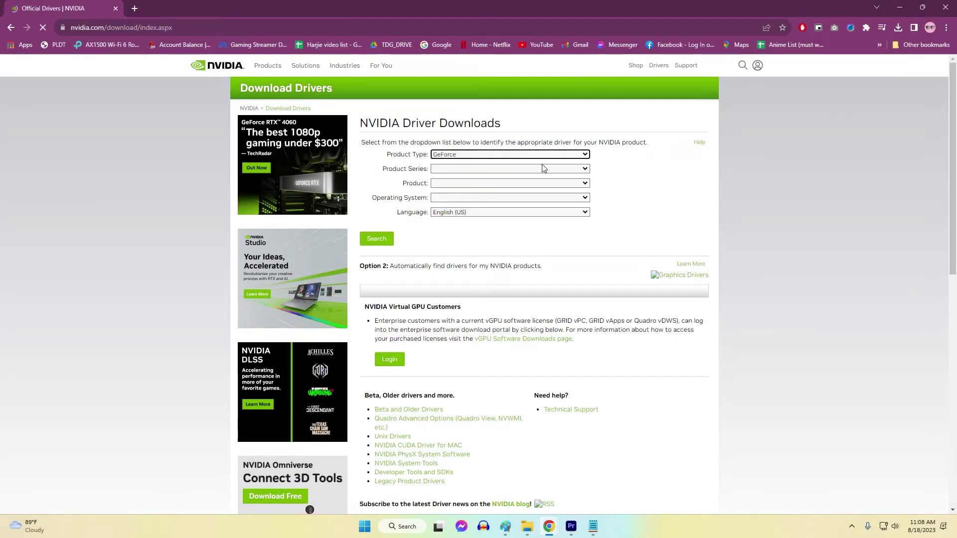
click(570, 156)
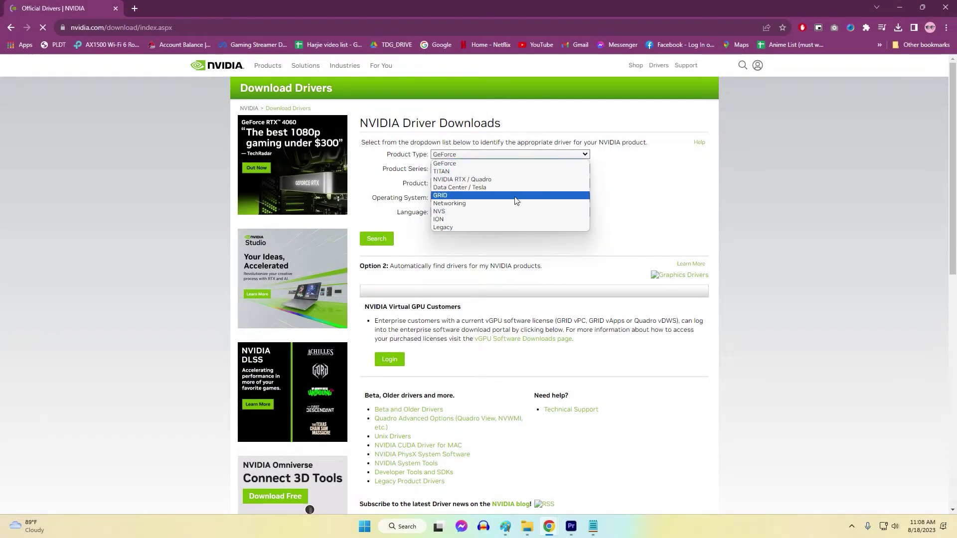
click(514, 164)
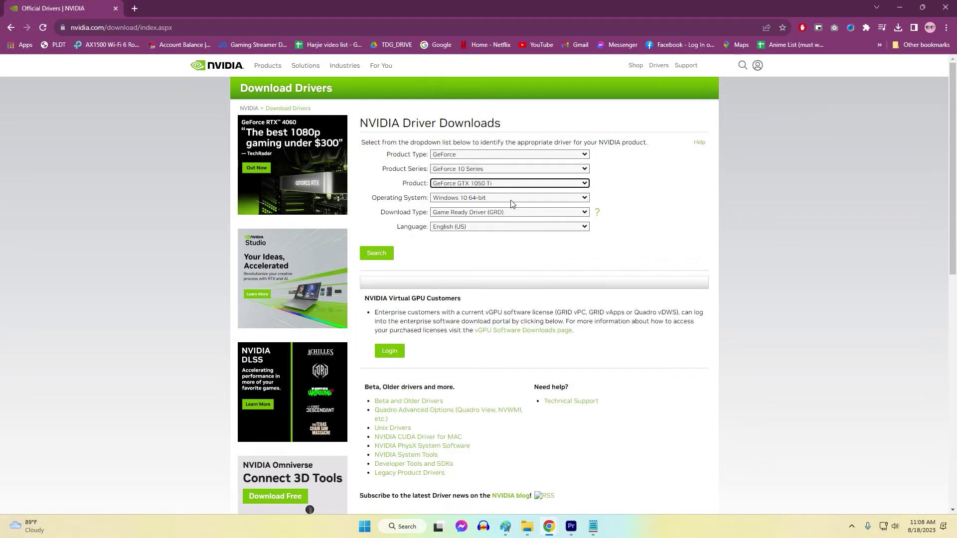
click(383, 255)
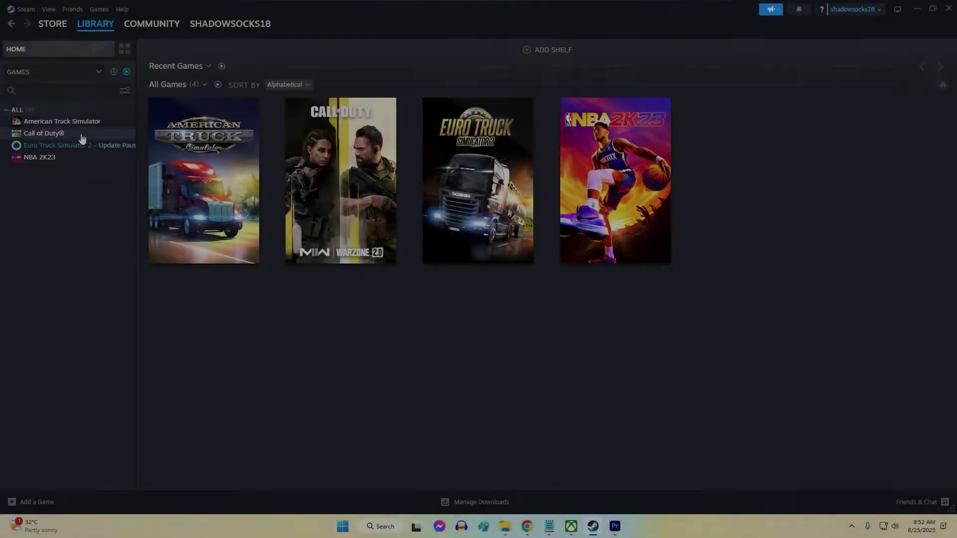
Step: Open the properties of American Truck Simulator in the Steam library and show its Installed Files settings
click(83, 126)
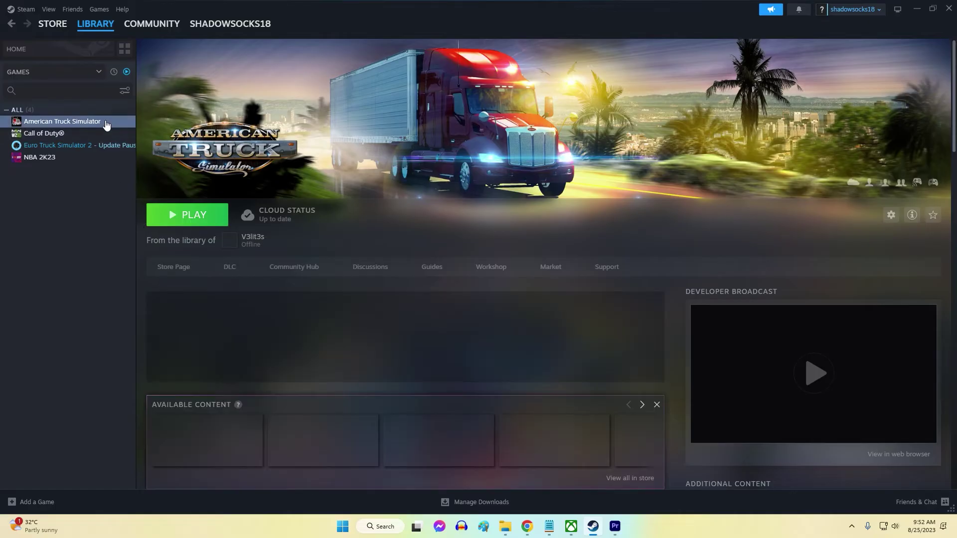
right_click(107, 122)
click(144, 198)
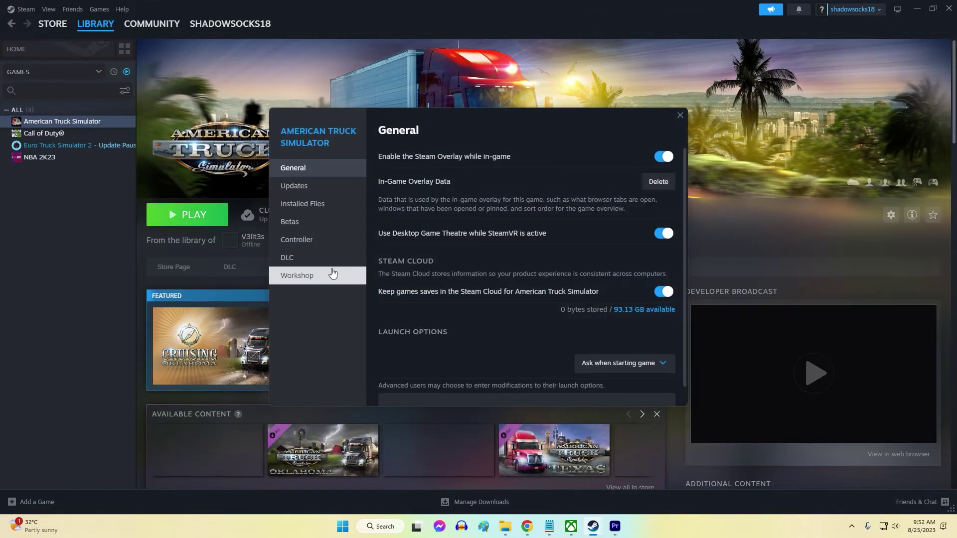
click(332, 206)
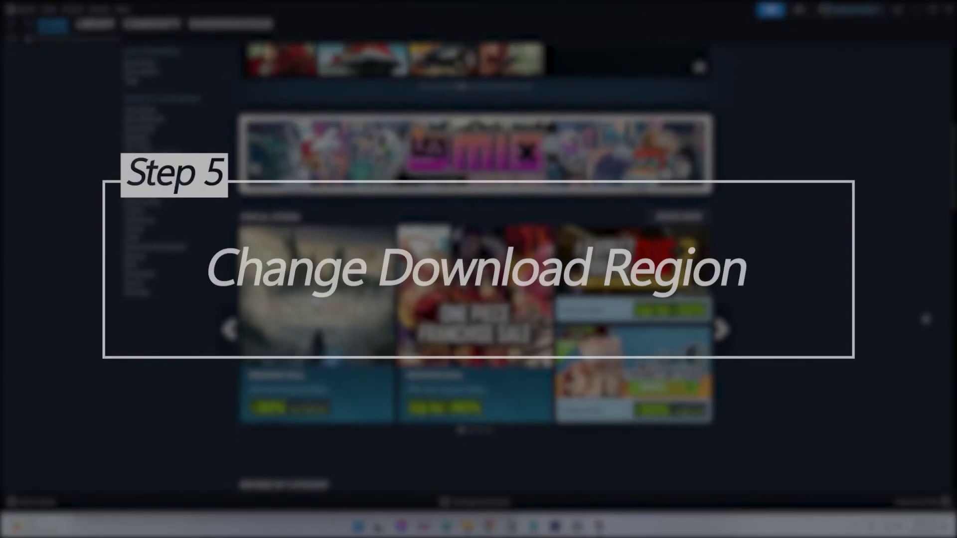
Step: Open Steam's Downloads settings and browse the download region list for an alternative region
scroll(478, 269, down, 3)
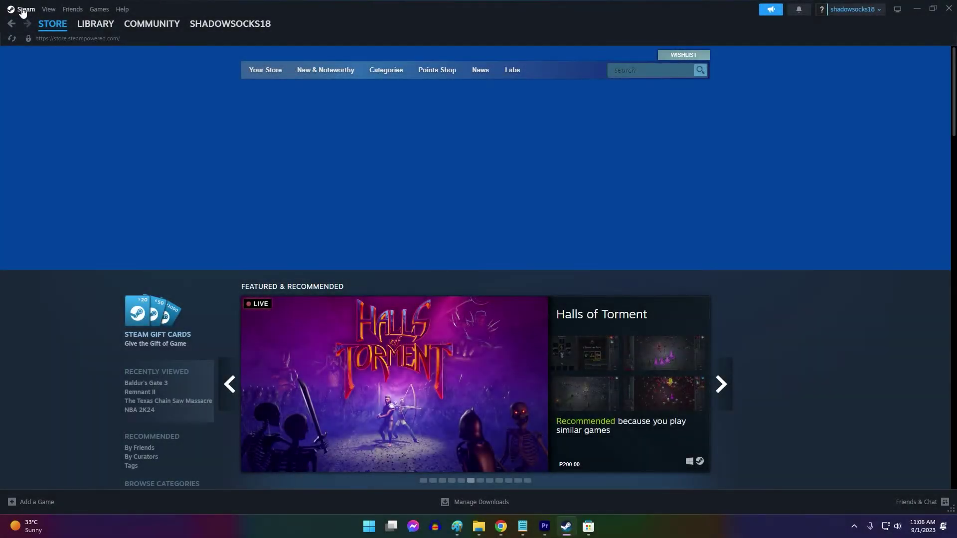
click(23, 10)
click(38, 116)
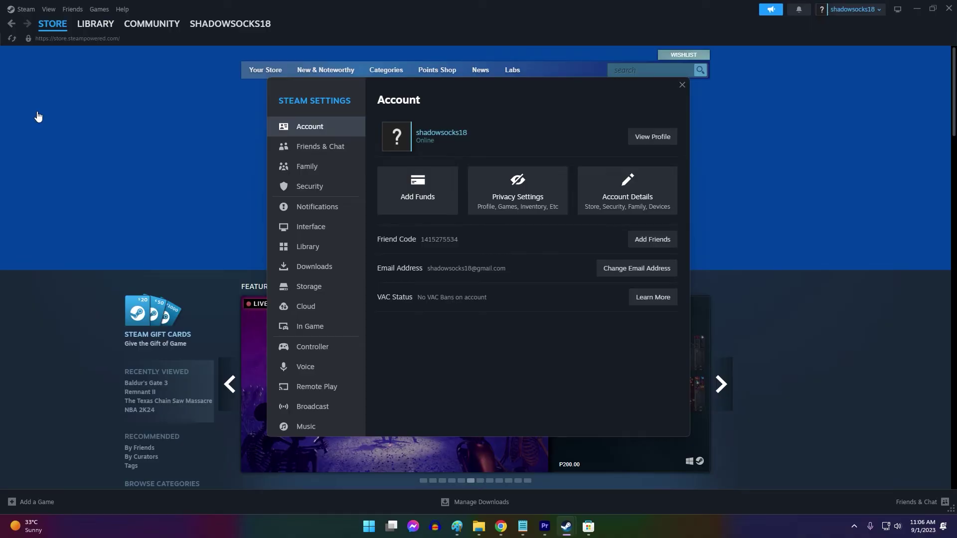
click(315, 270)
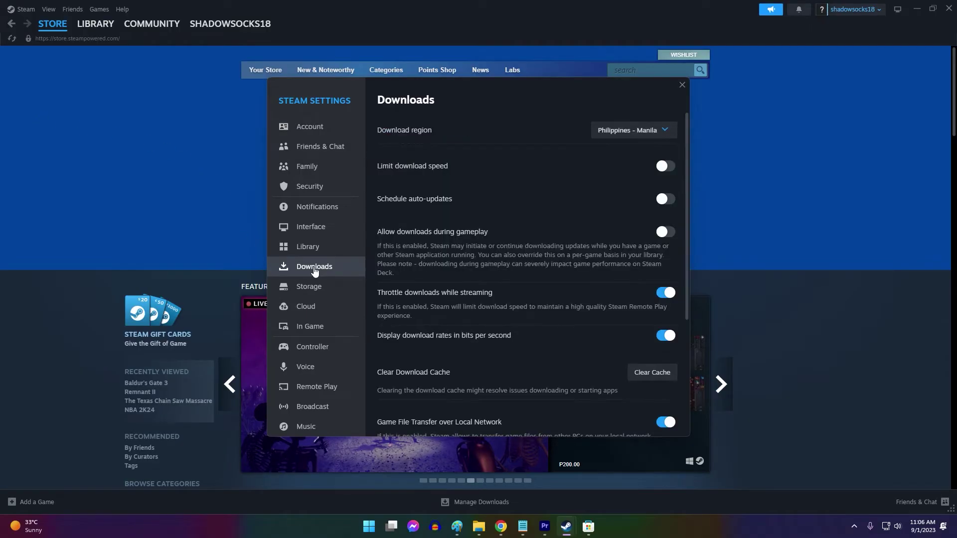
click(622, 132)
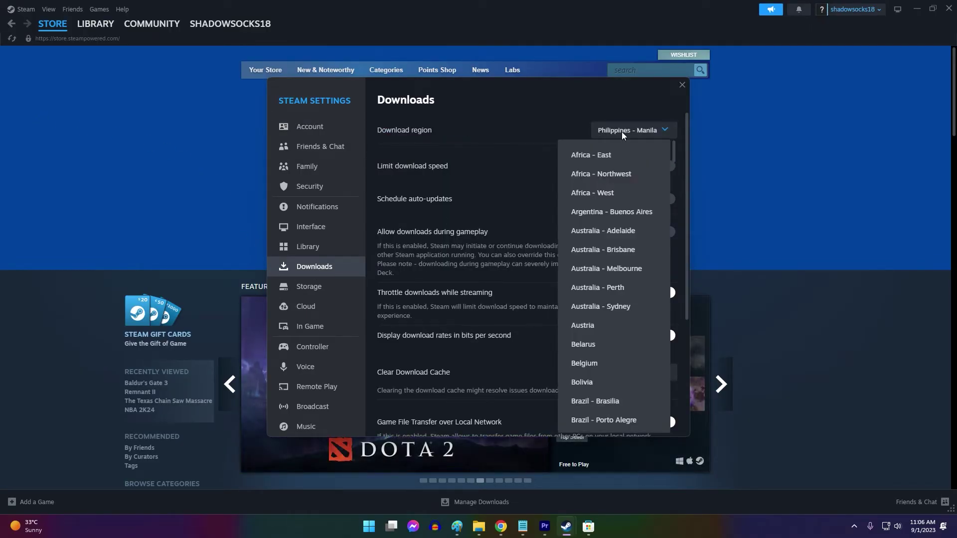
scroll(612, 321, down, 2)
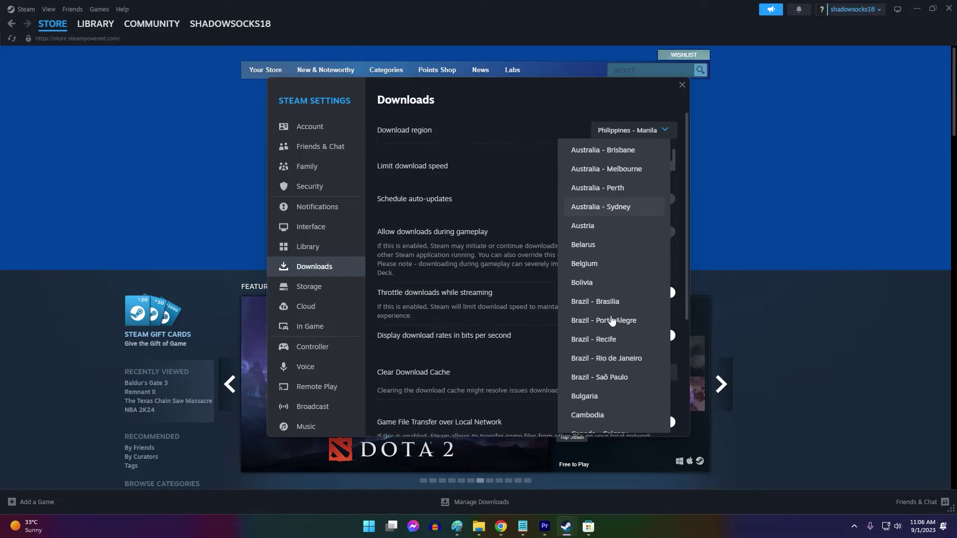
scroll(612, 321, down, 1)
scroll(612, 320, down, 5)
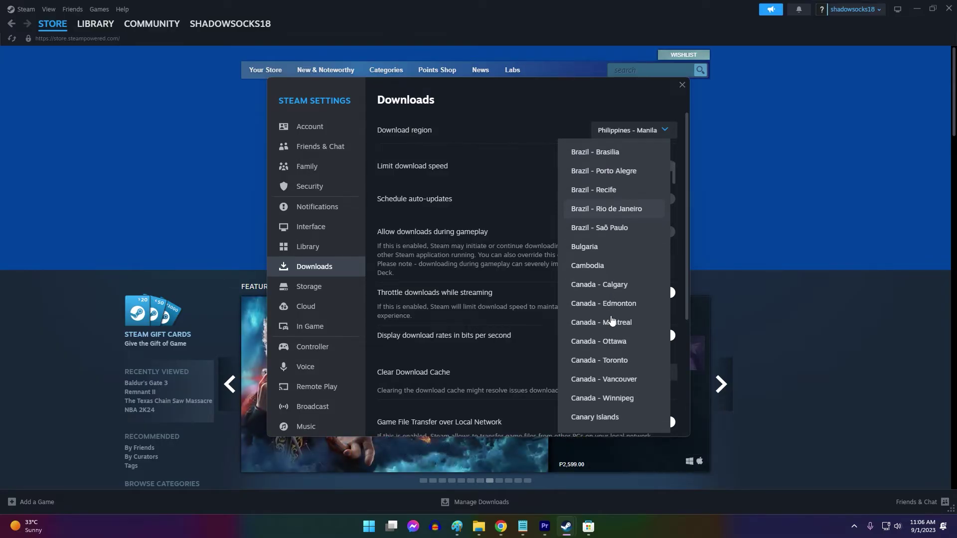
scroll(612, 320, down, 4)
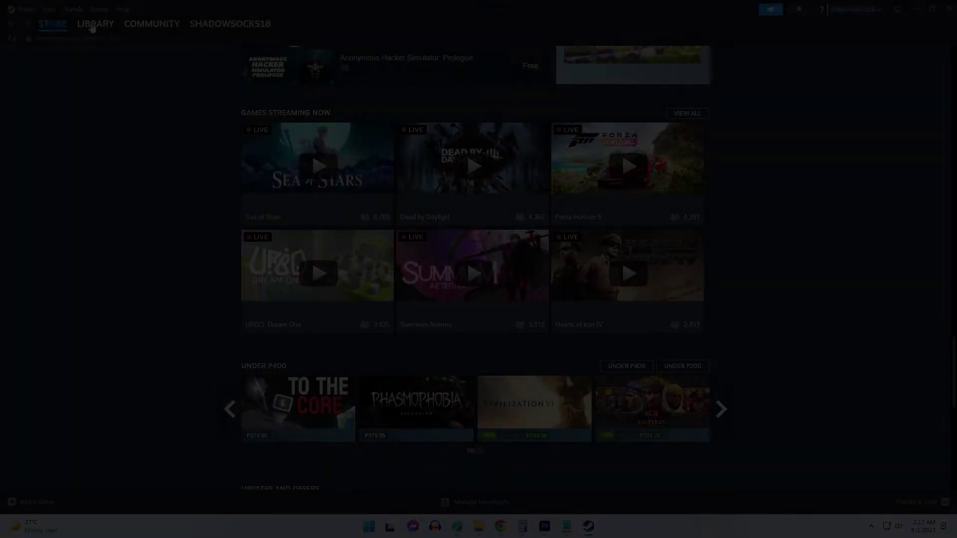
Step: Clear the download cache in Steam's Downloads settings
click(24, 9)
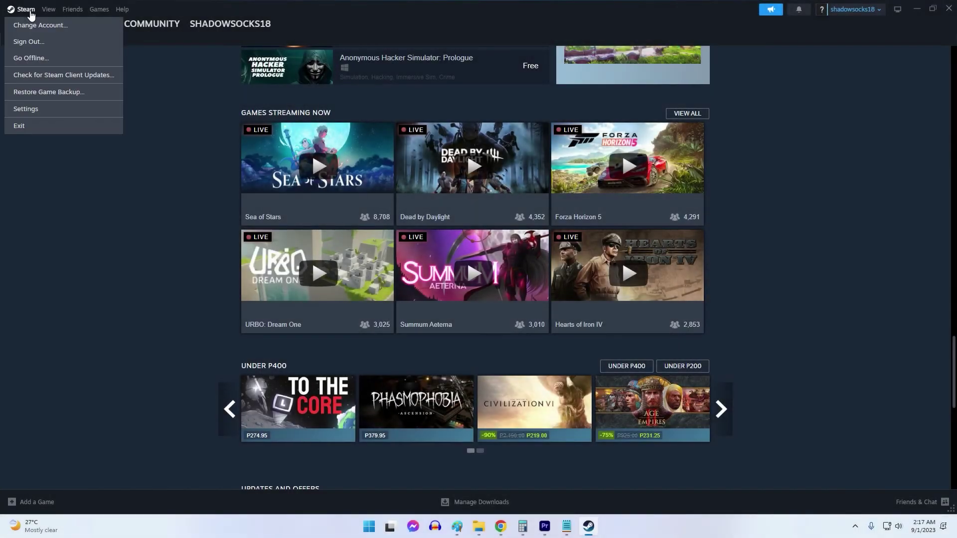
click(30, 110)
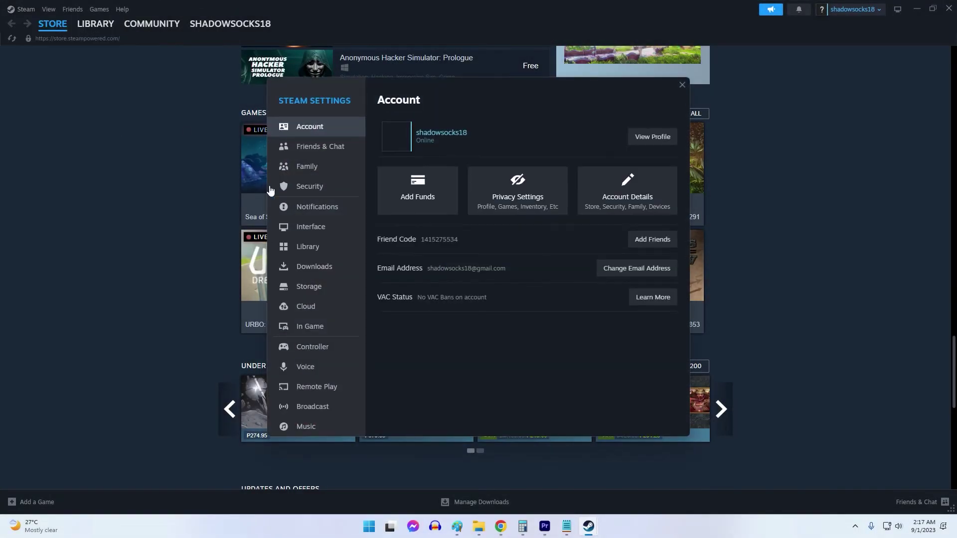
click(306, 273)
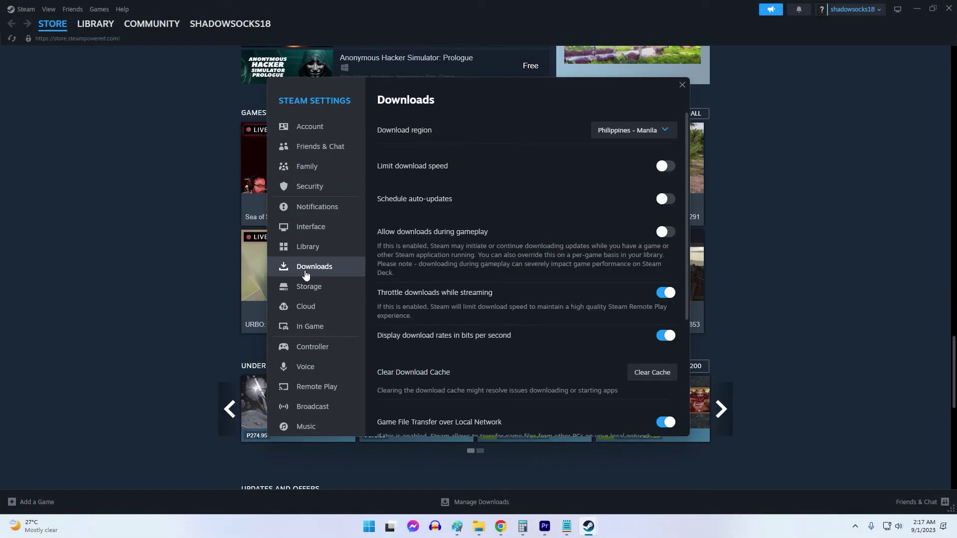
scroll(592, 214, down, 3)
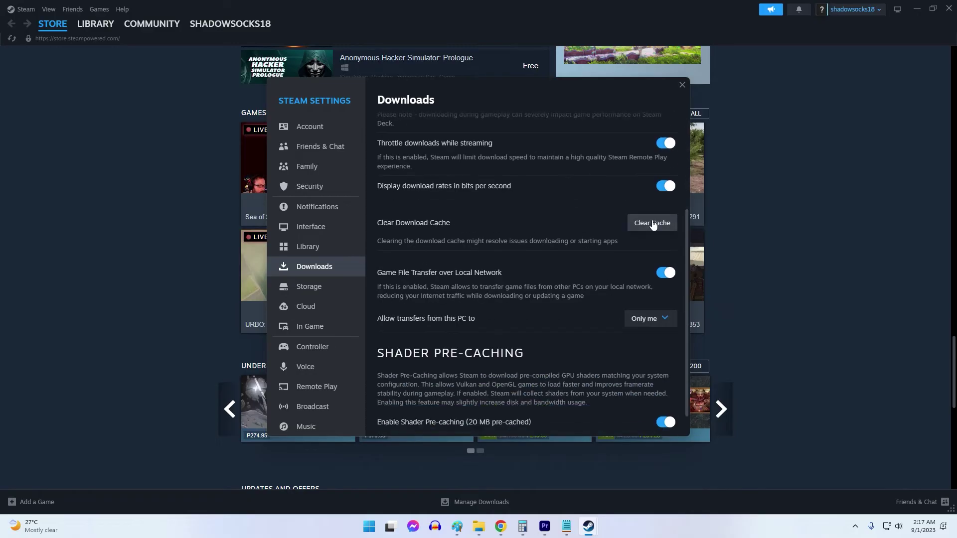
click(655, 227)
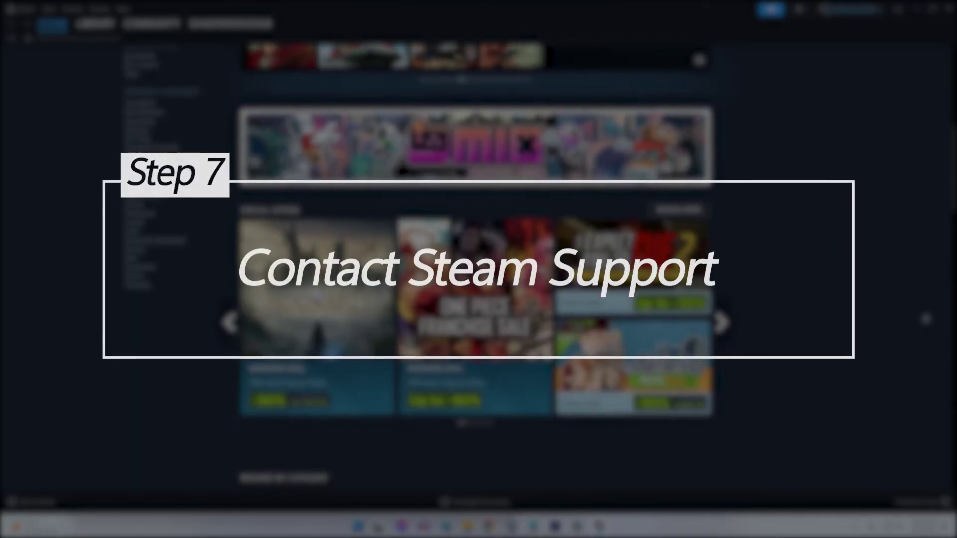
Step: Browse the Games, Software, etc. category on the Steam Support site and start a search from the help page
scroll(476, 239, down, 3)
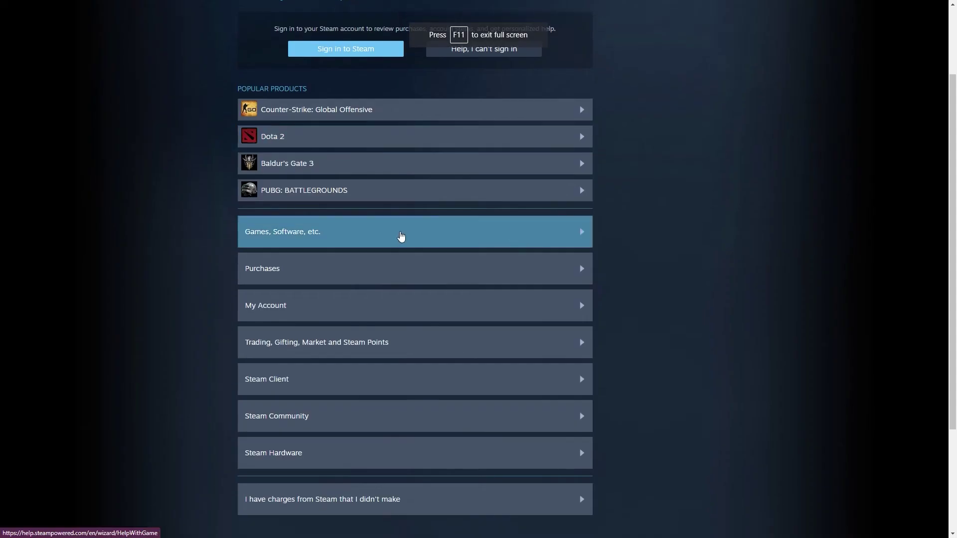
click(401, 235)
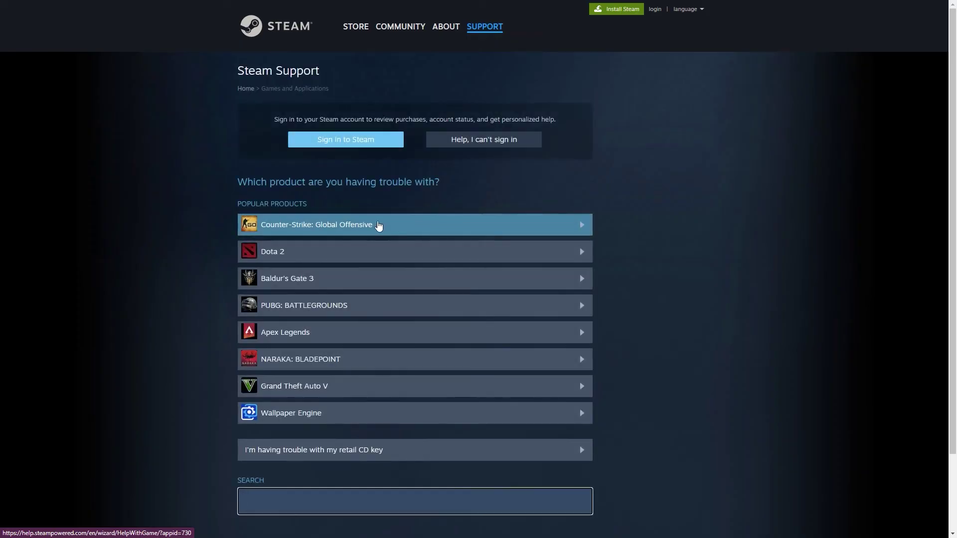
scroll(393, 468, down, 2)
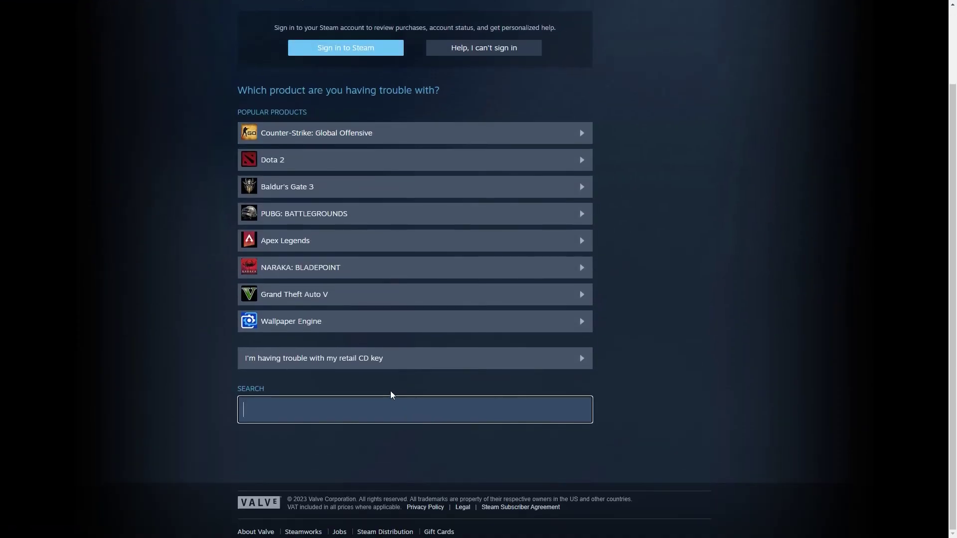
scroll(372, 342, down, 2)
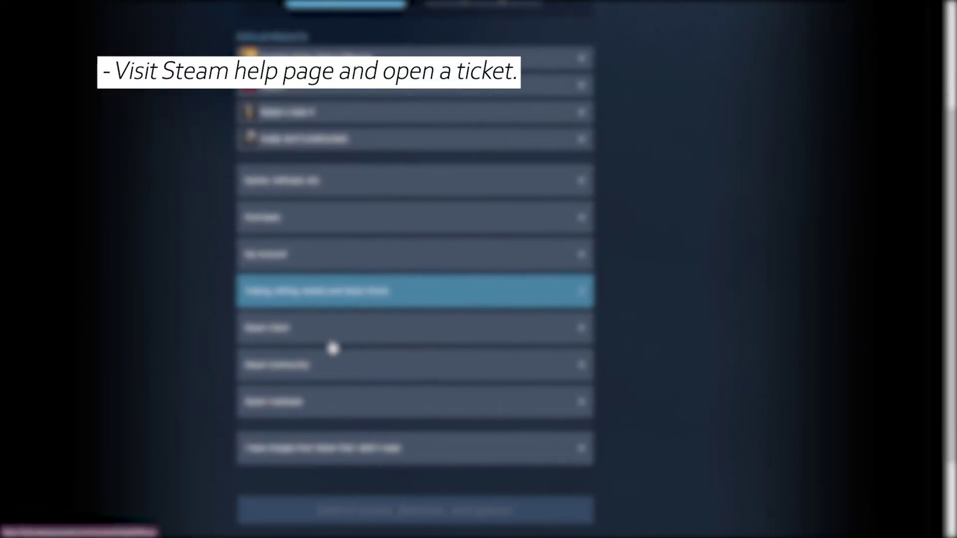
click(392, 415)
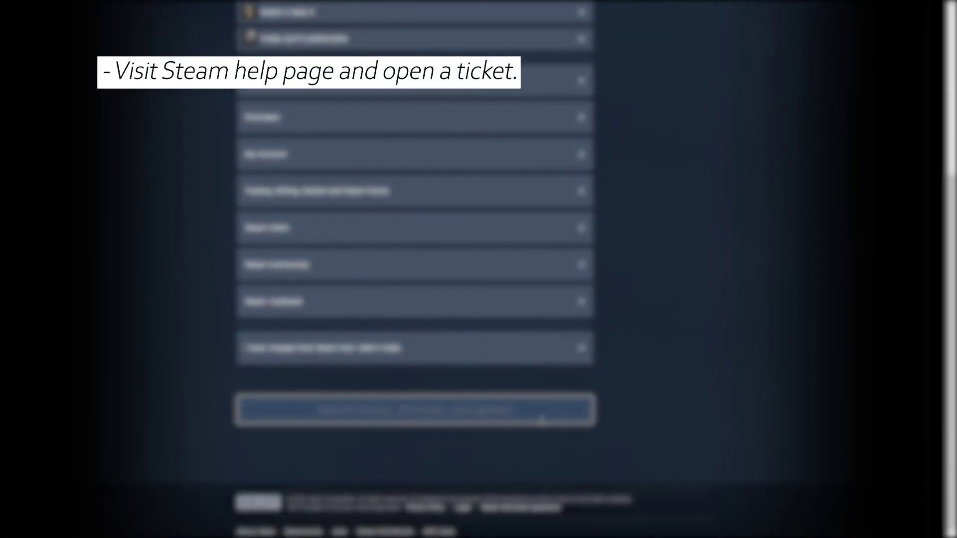
key(Return)
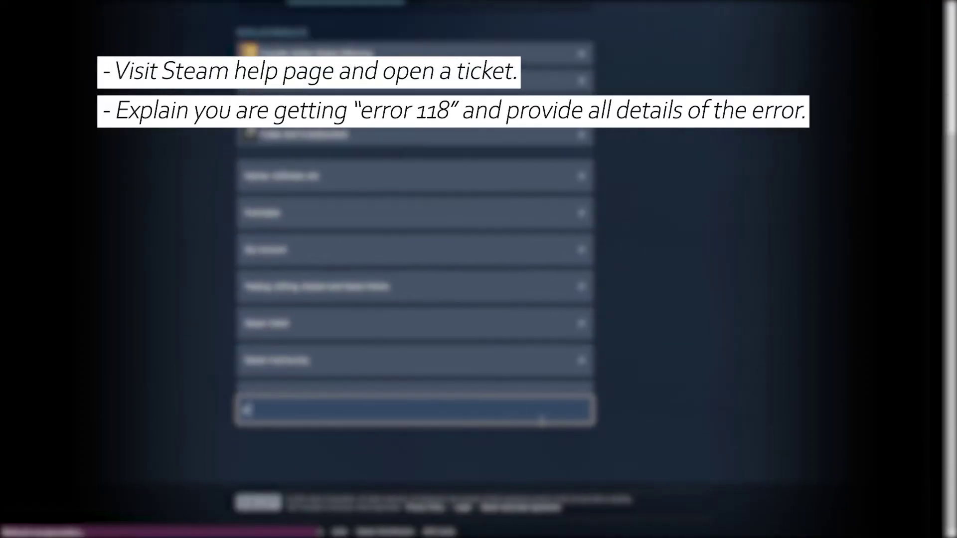